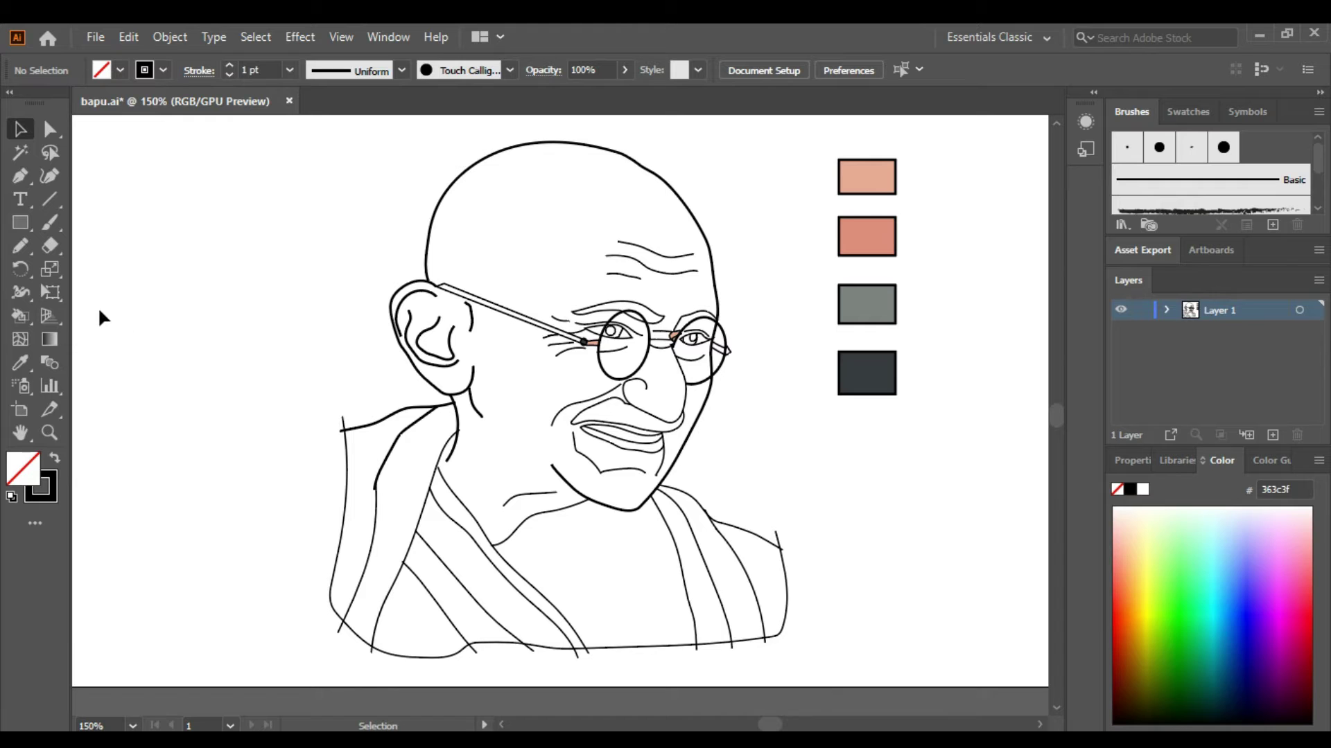
# Step: Fill the head, face, ear, neck and chest with the peach skin swatch colour (e5ab91) using the Live Paint Bucket
pyautogui.click(22, 316)
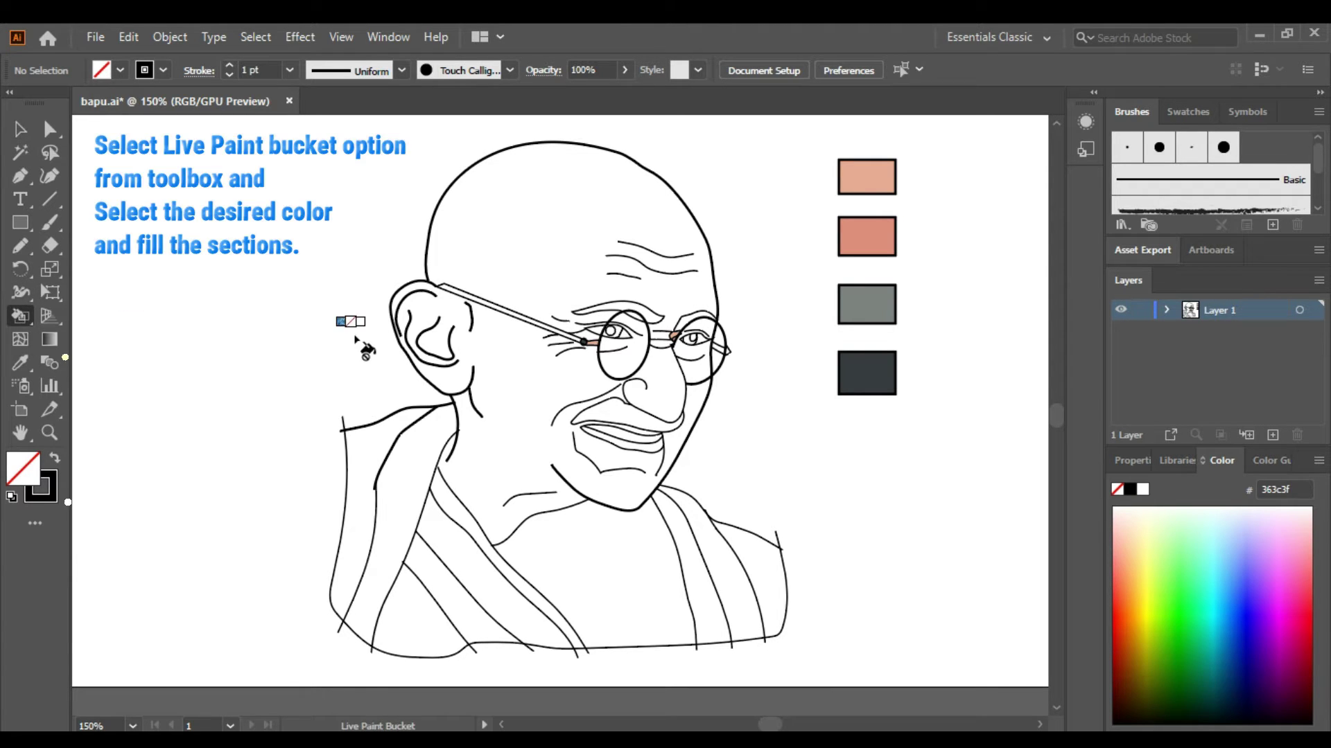
pyautogui.click(871, 168)
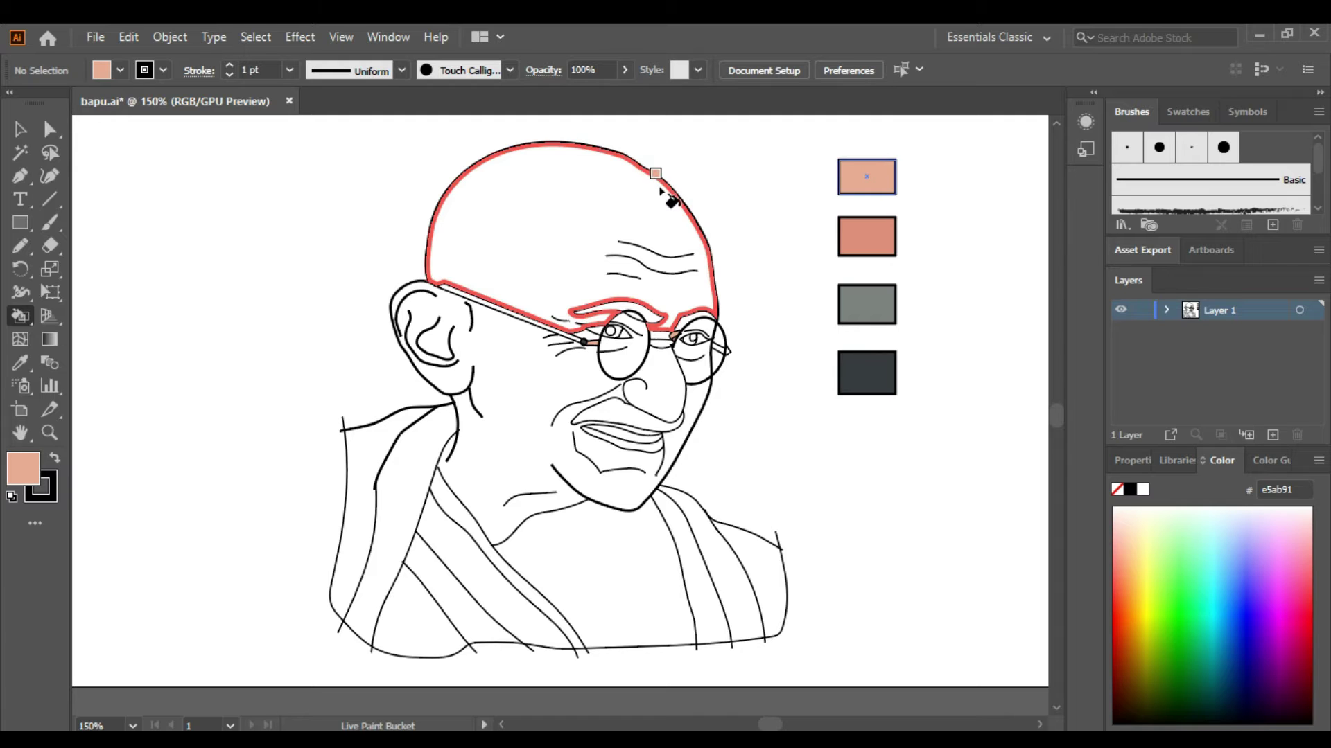
pyautogui.click(628, 194)
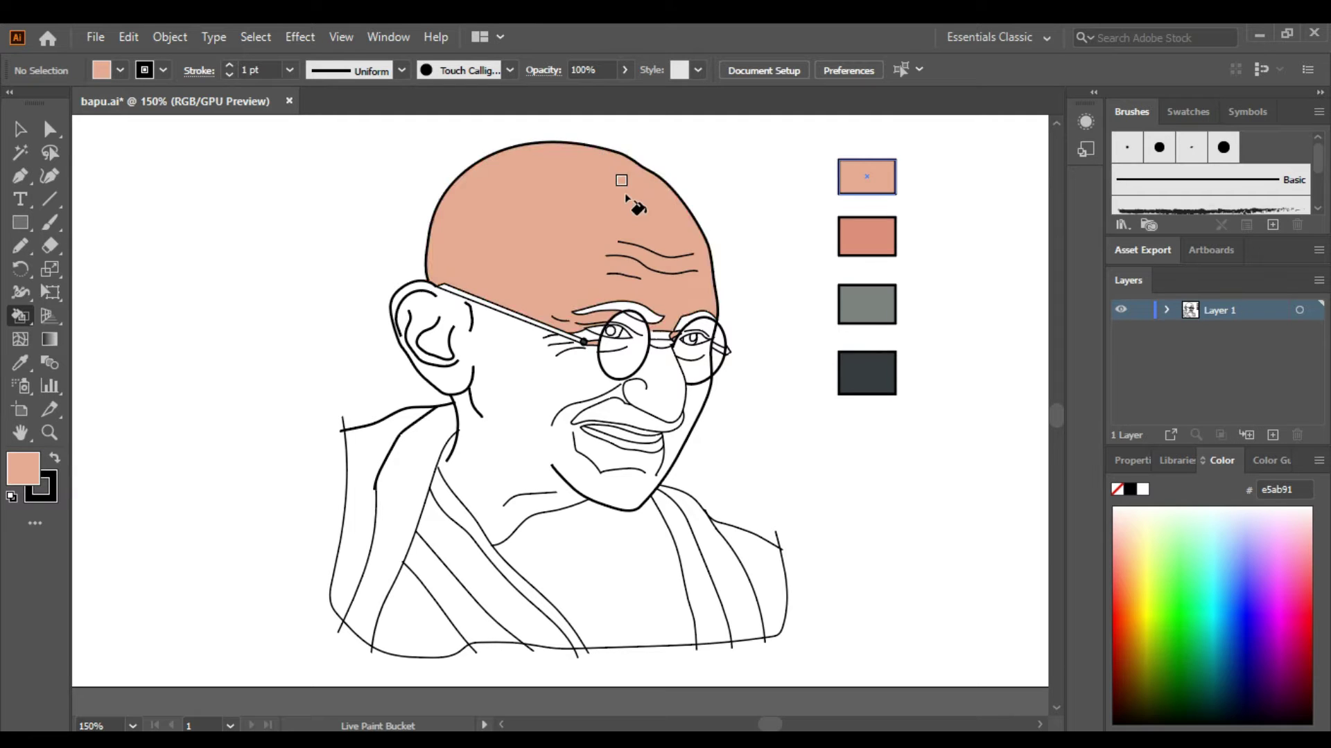
pyautogui.click(514, 356)
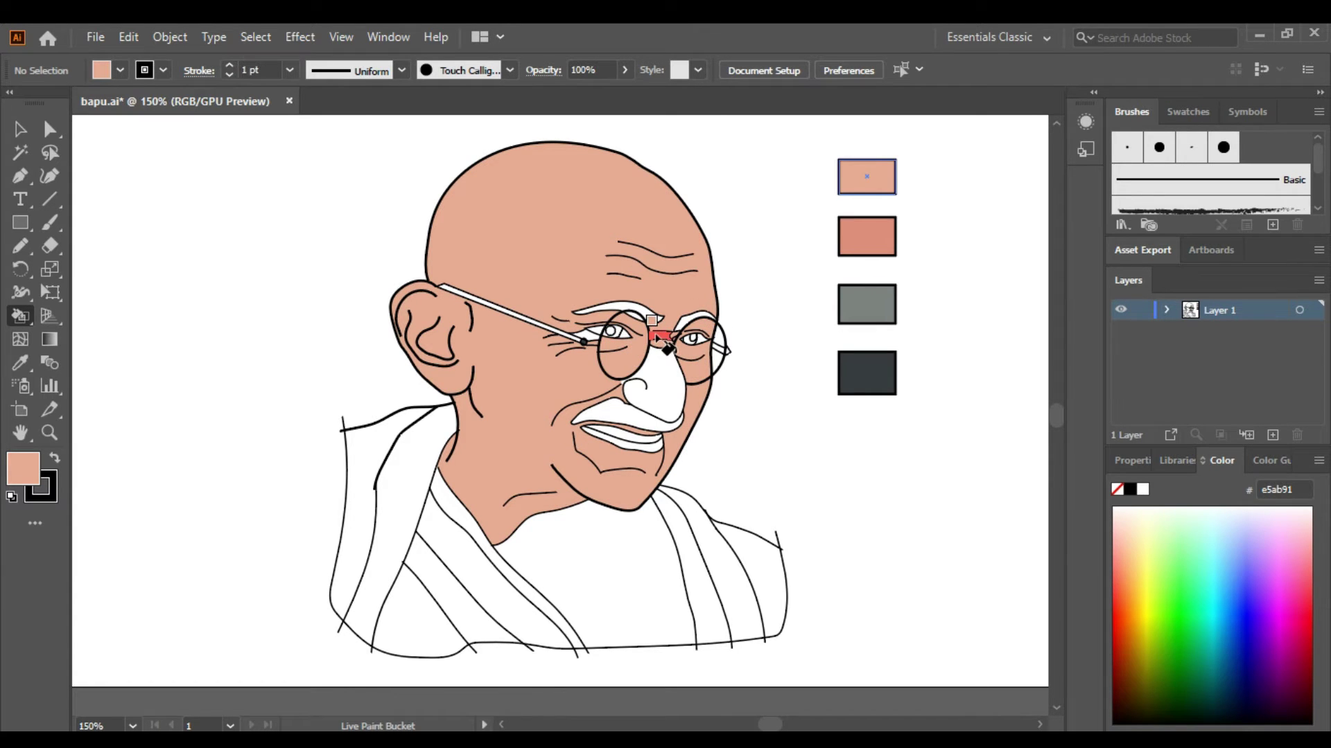
pyautogui.click(592, 585)
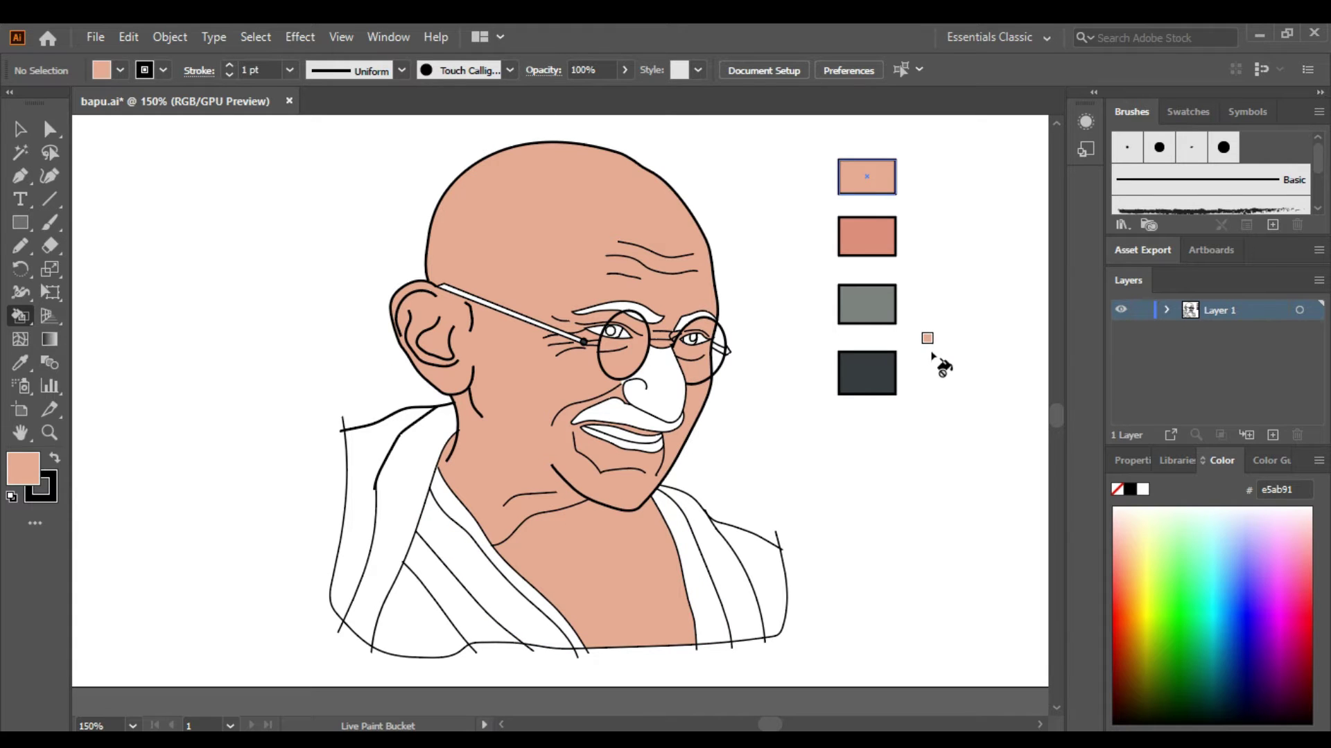
# Step: Fill both eyebrows and the moustache with the medium grey swatch colour (7d8280)
pyautogui.keyDown('alt'); pyautogui.click(874, 302); pyautogui.keyUp('alt')
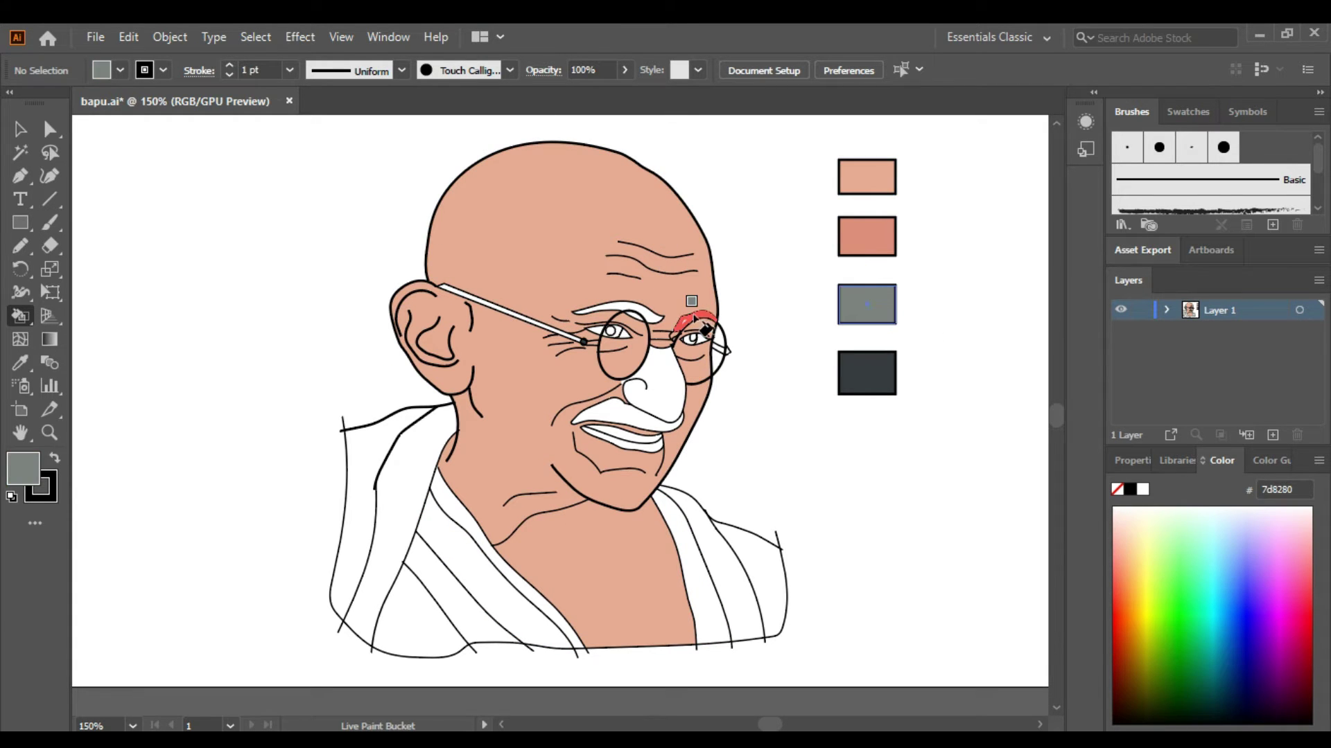
pyautogui.click(650, 309)
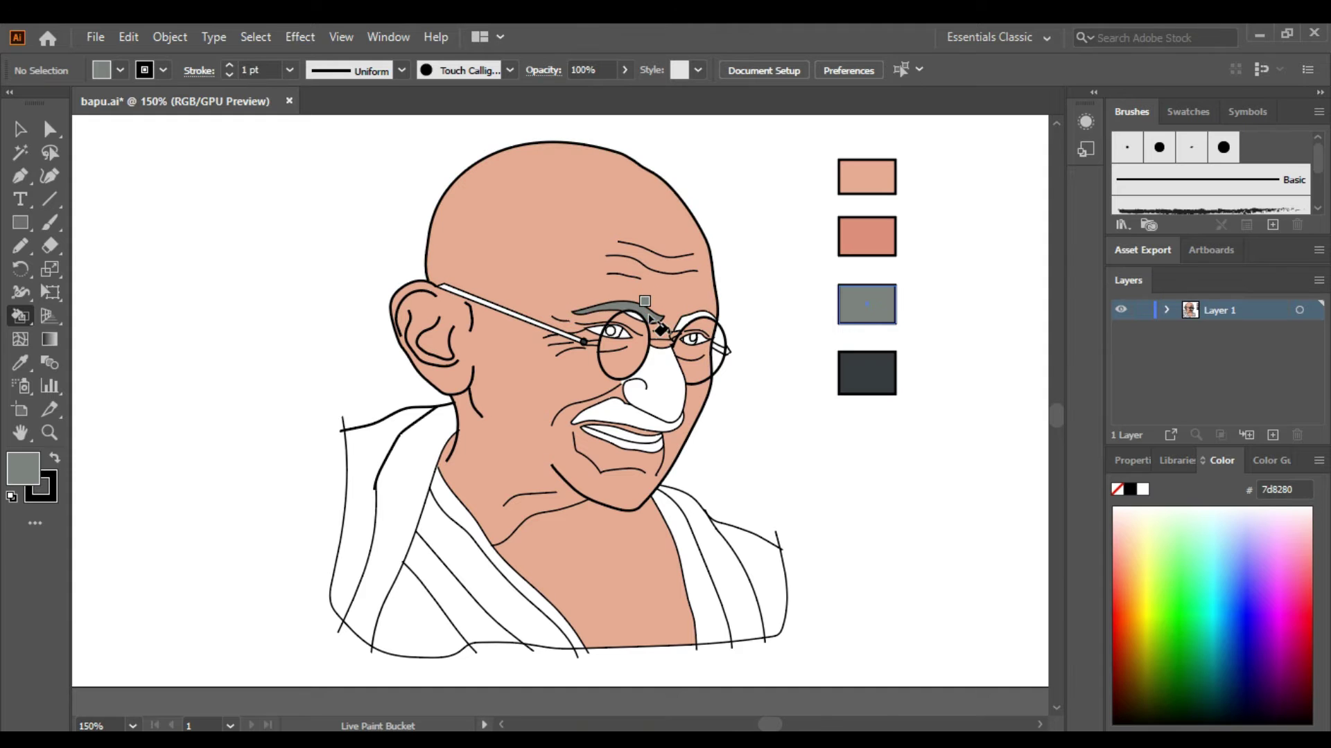
pyautogui.click(686, 317)
pyautogui.click(614, 416)
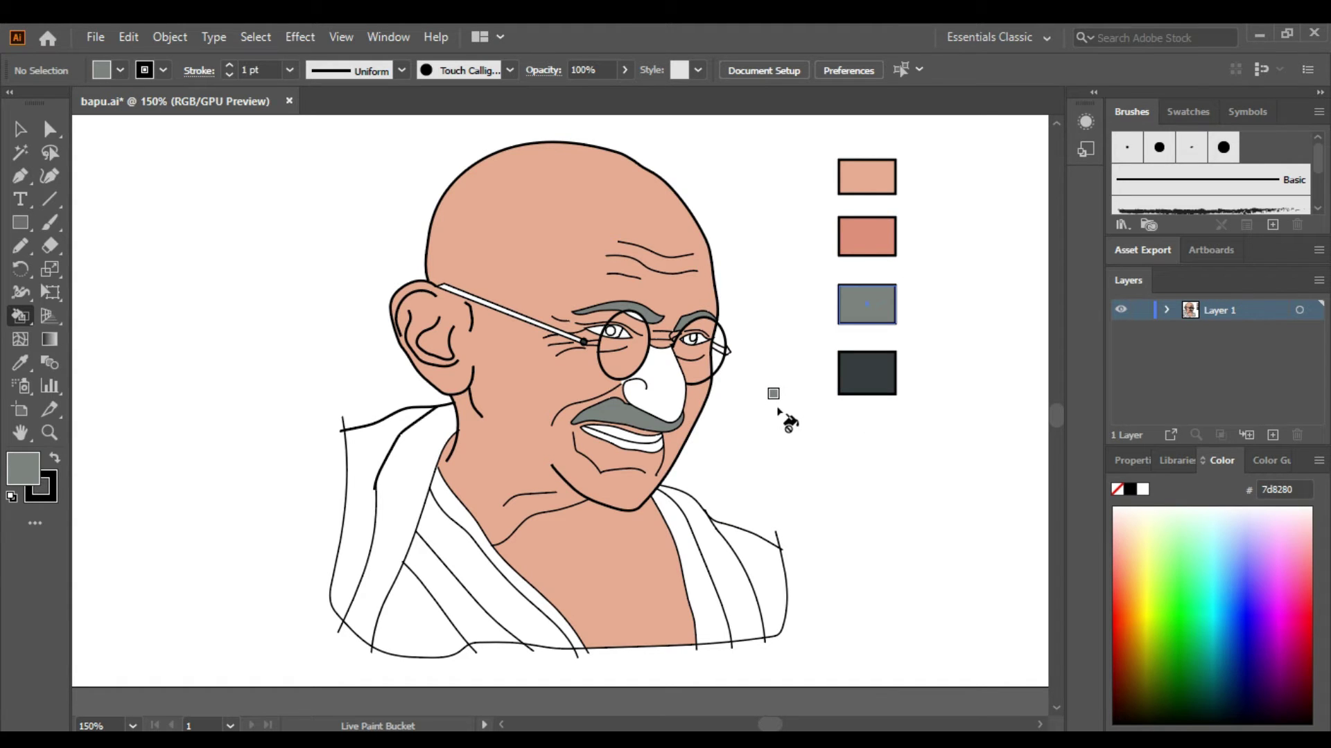
# Step: Fill the lips with the darker salmon swatch colour (dc8e7a) and the nose with the peach skin colour (e5ab91)
pyautogui.keyDown('alt'); pyautogui.click(866, 236); pyautogui.keyUp('alt')
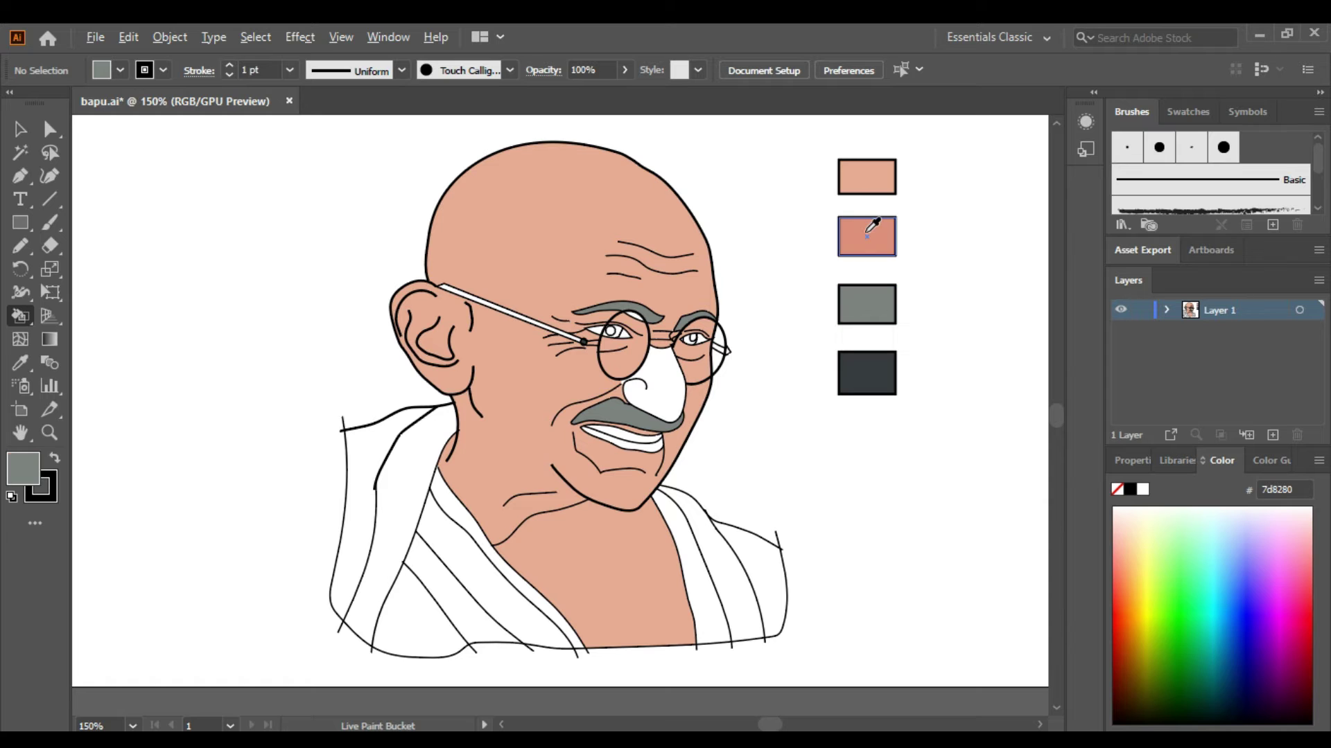
pyautogui.click(646, 447)
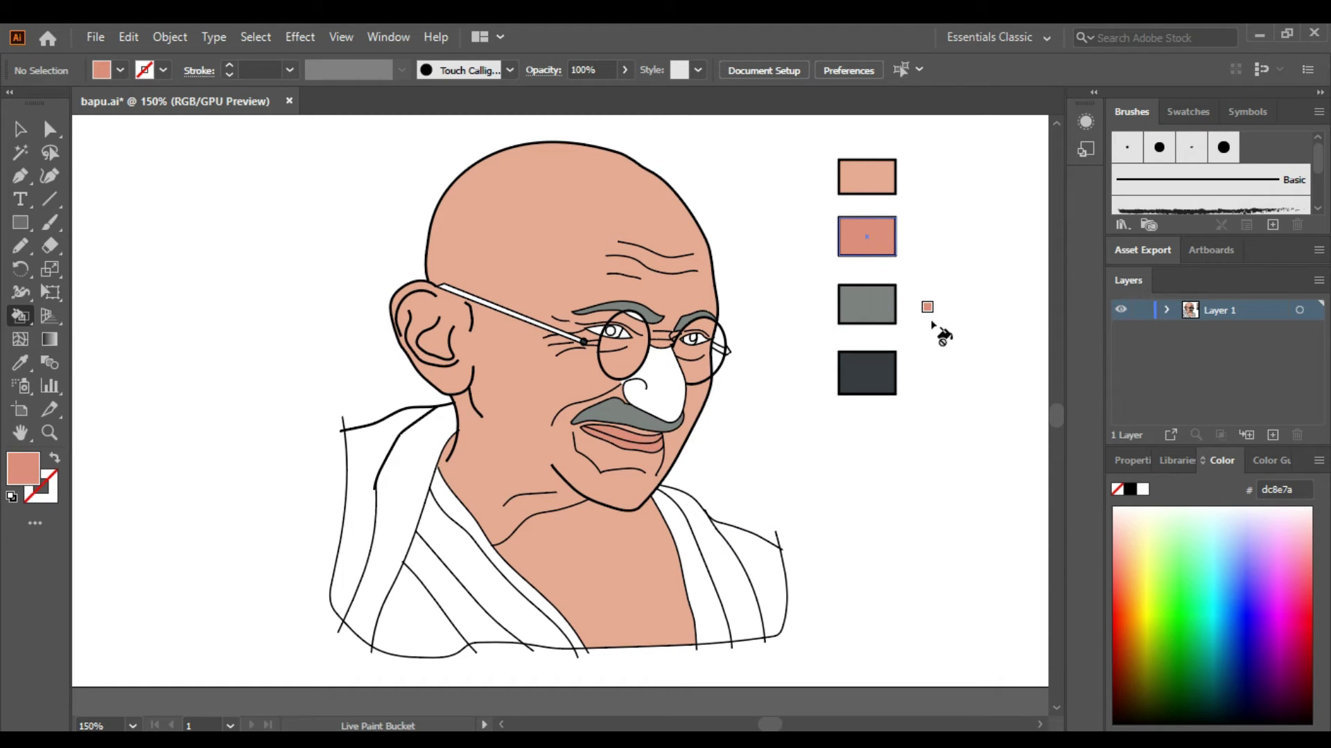
pyautogui.keyDown('alt'); pyautogui.click(874, 190); pyautogui.keyUp('alt')
pyautogui.click(660, 377)
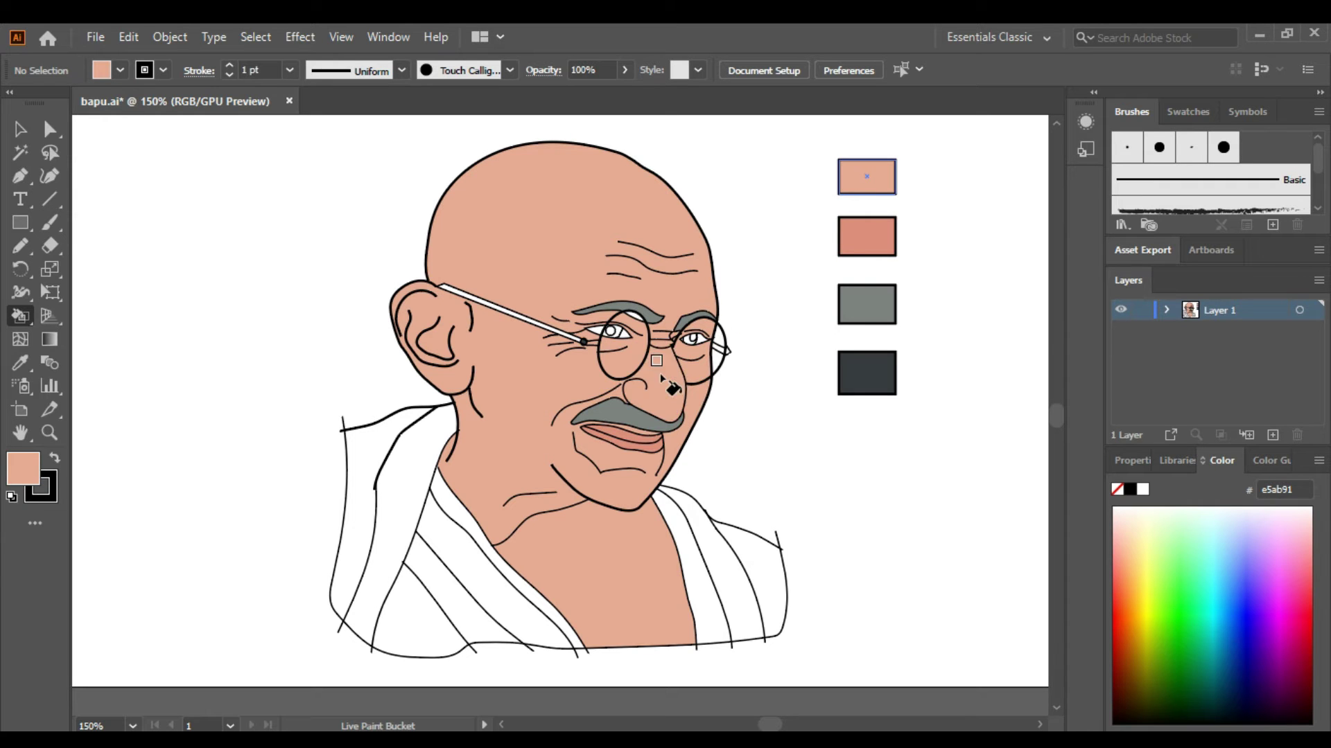
# Step: Fill both irises and the outer tip of the glasses with the dark grey swatch colour (363c3f)
pyautogui.keyDown('alt'); pyautogui.click(872, 304); pyautogui.keyUp('alt')
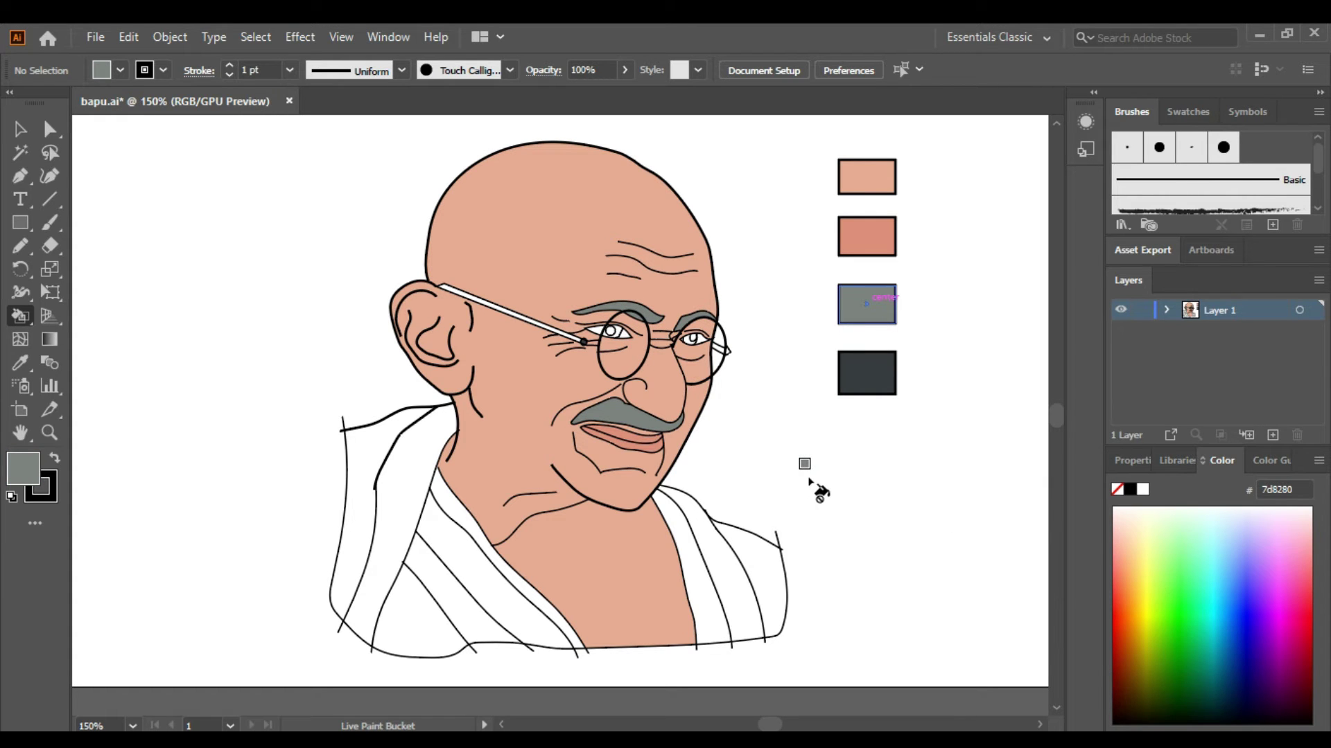
pyautogui.click(628, 344)
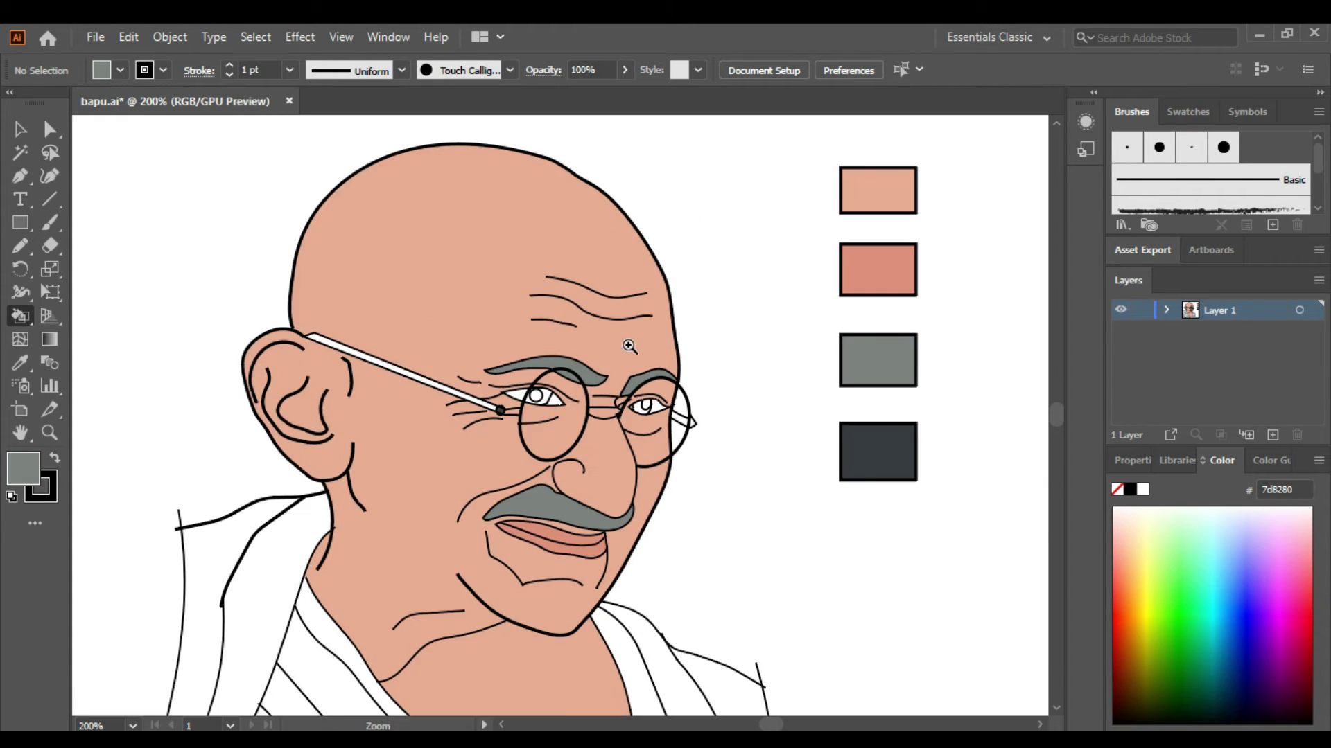
pyautogui.click(607, 420)
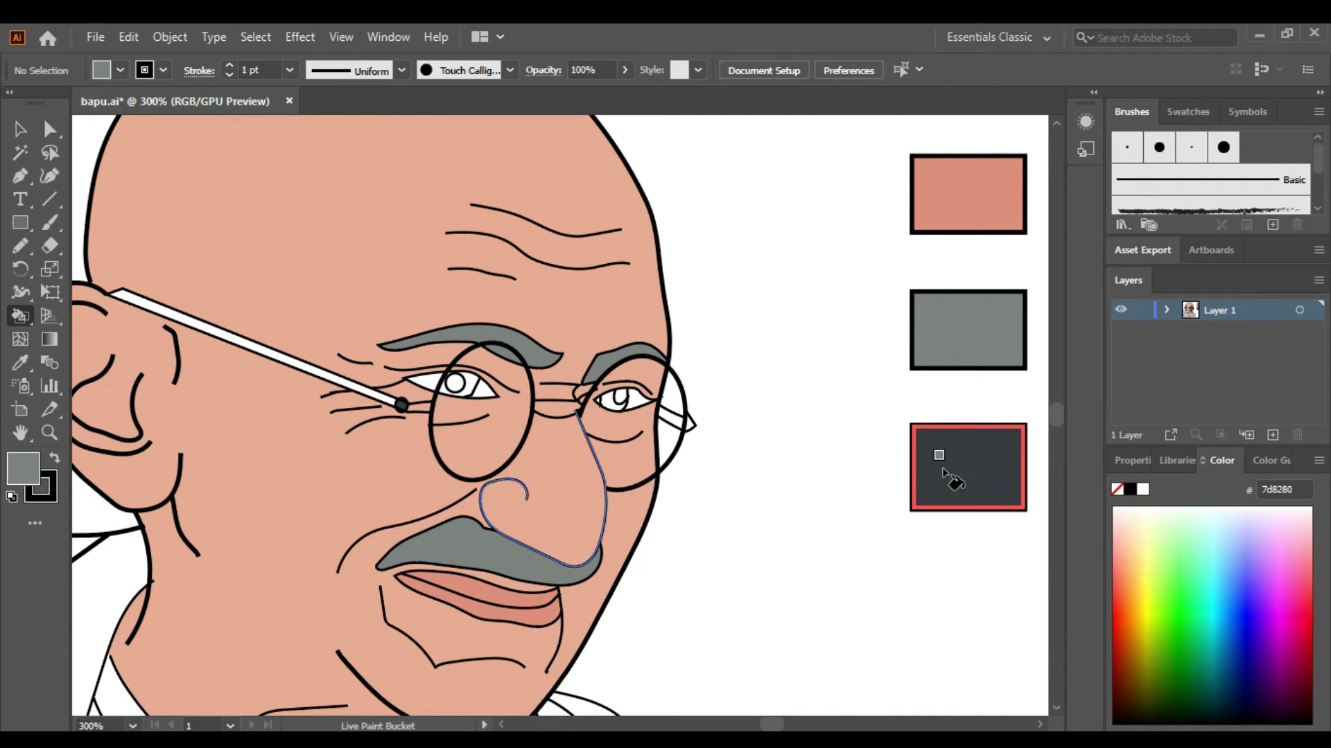
pyautogui.keyDown('alt'); pyautogui.click(944, 471); pyautogui.keyUp('alt')
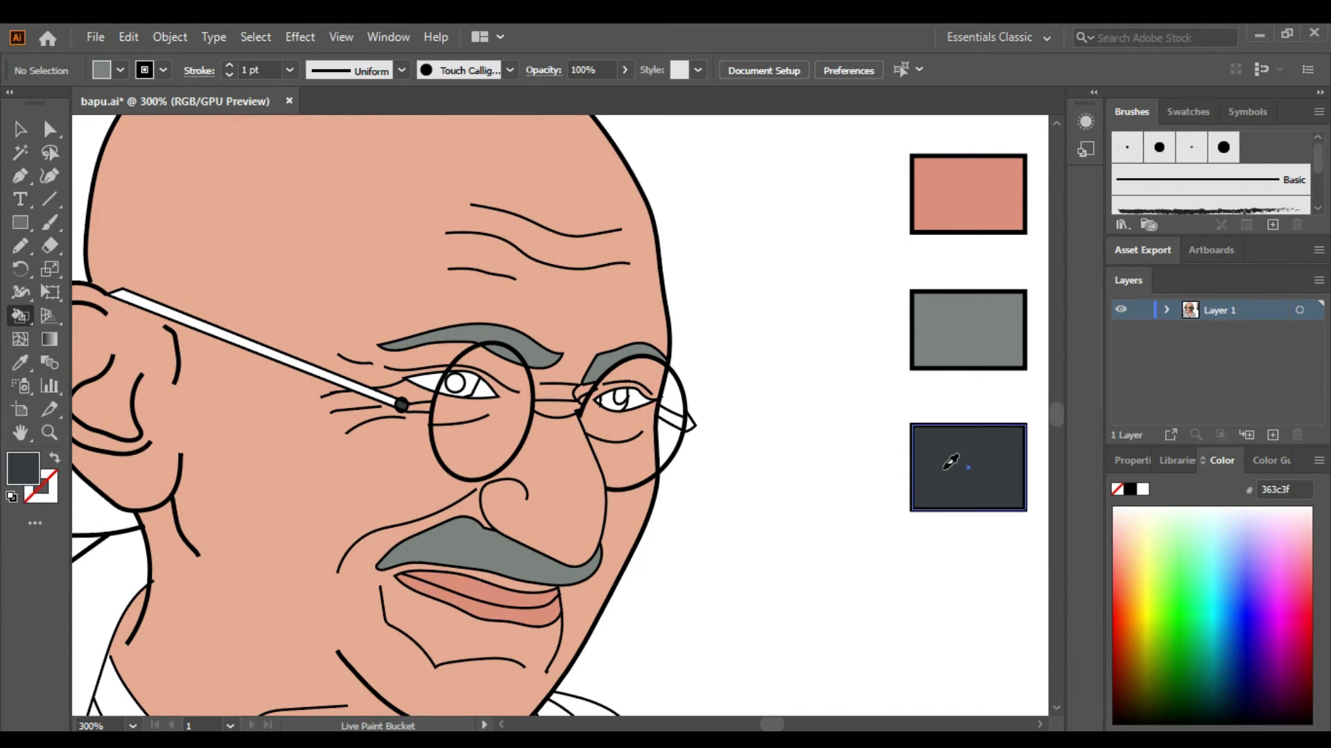
pyautogui.click(616, 401)
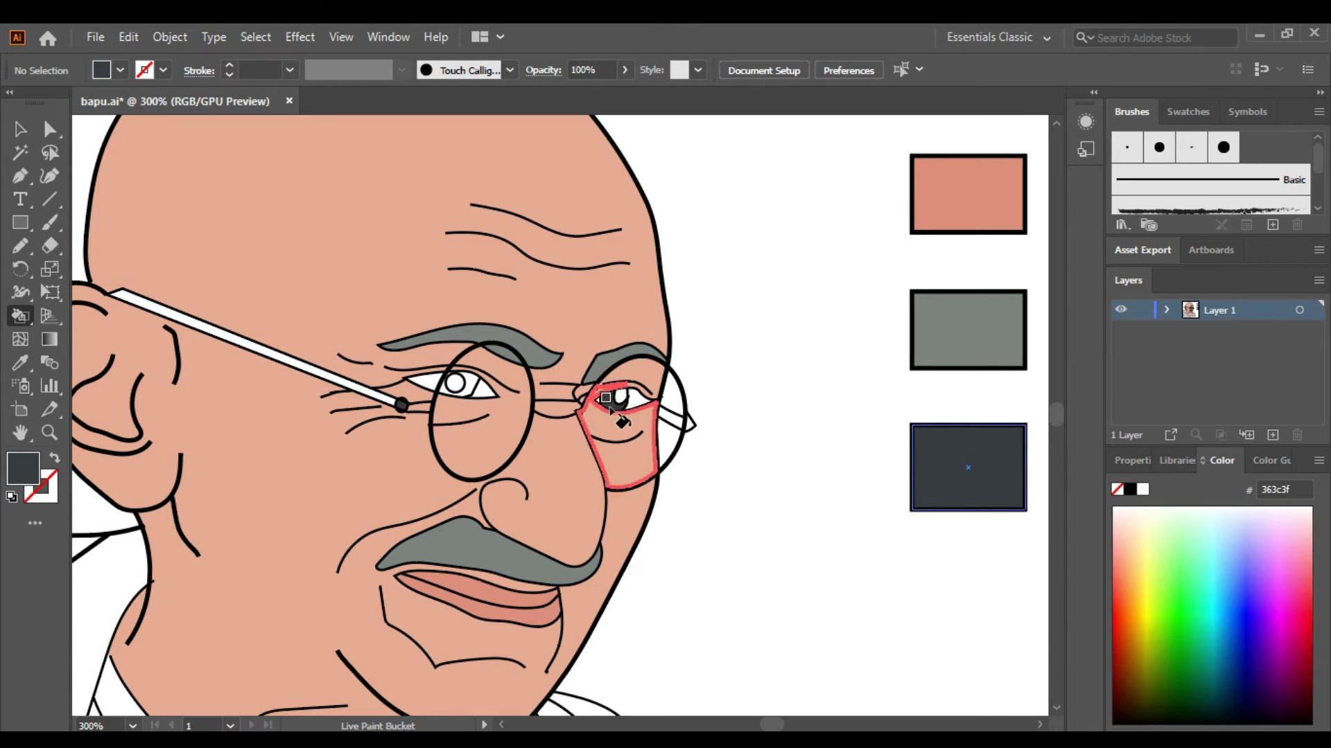
pyautogui.click(464, 390)
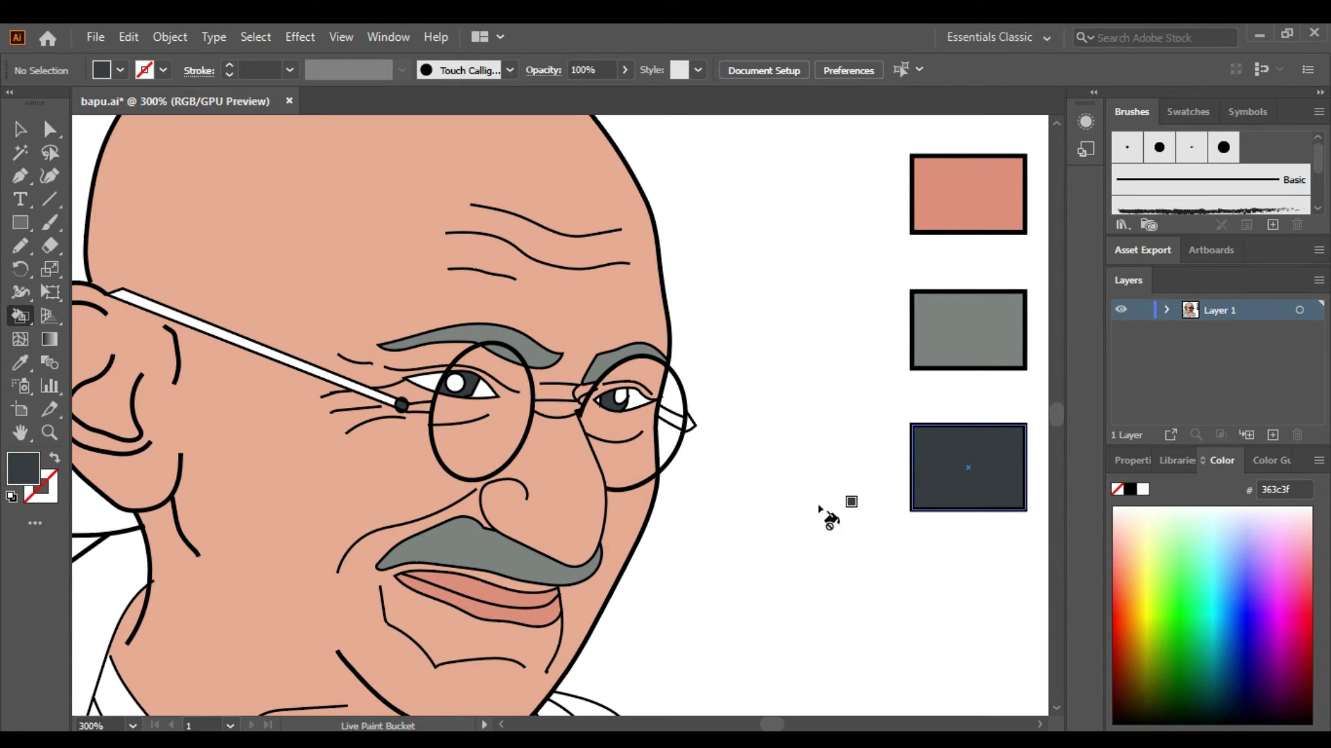
pyautogui.click(686, 423)
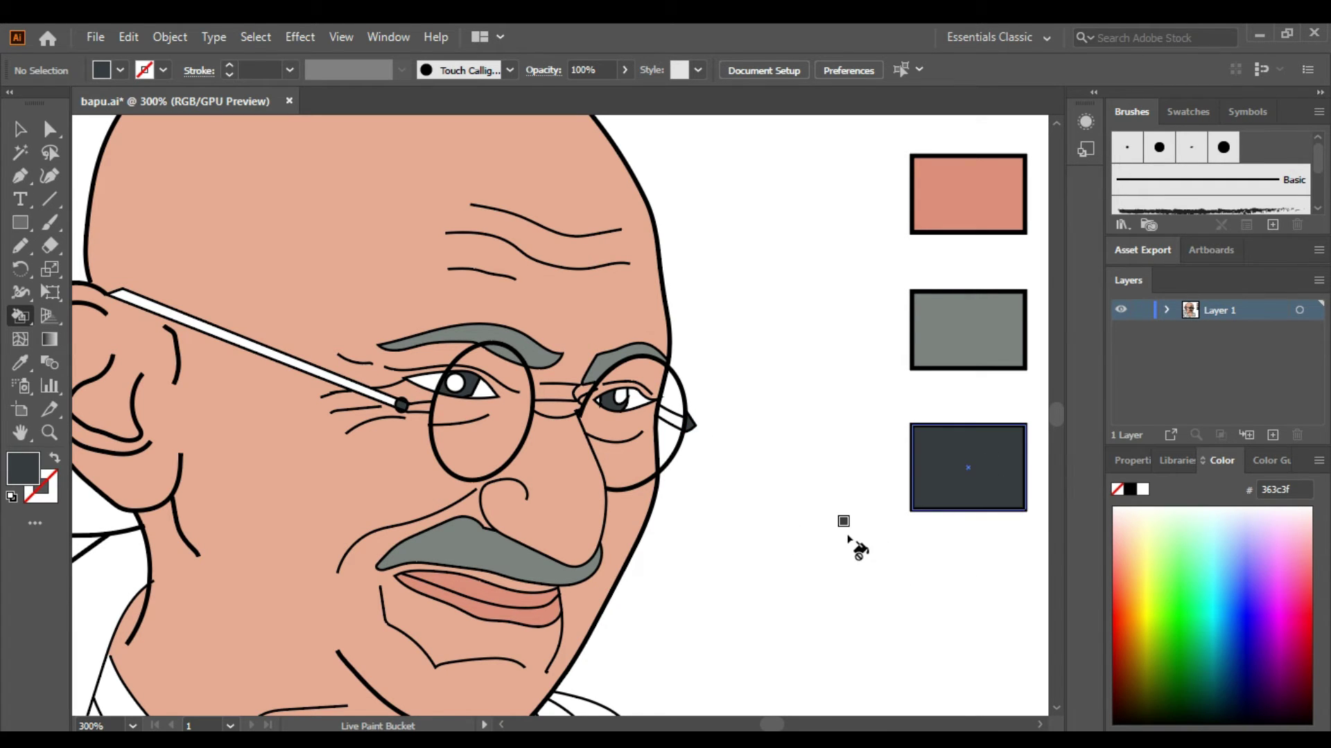
# Step: Fill the long arm of the glasses and the sections of the robe with white (ffffff)
pyautogui.press('z')
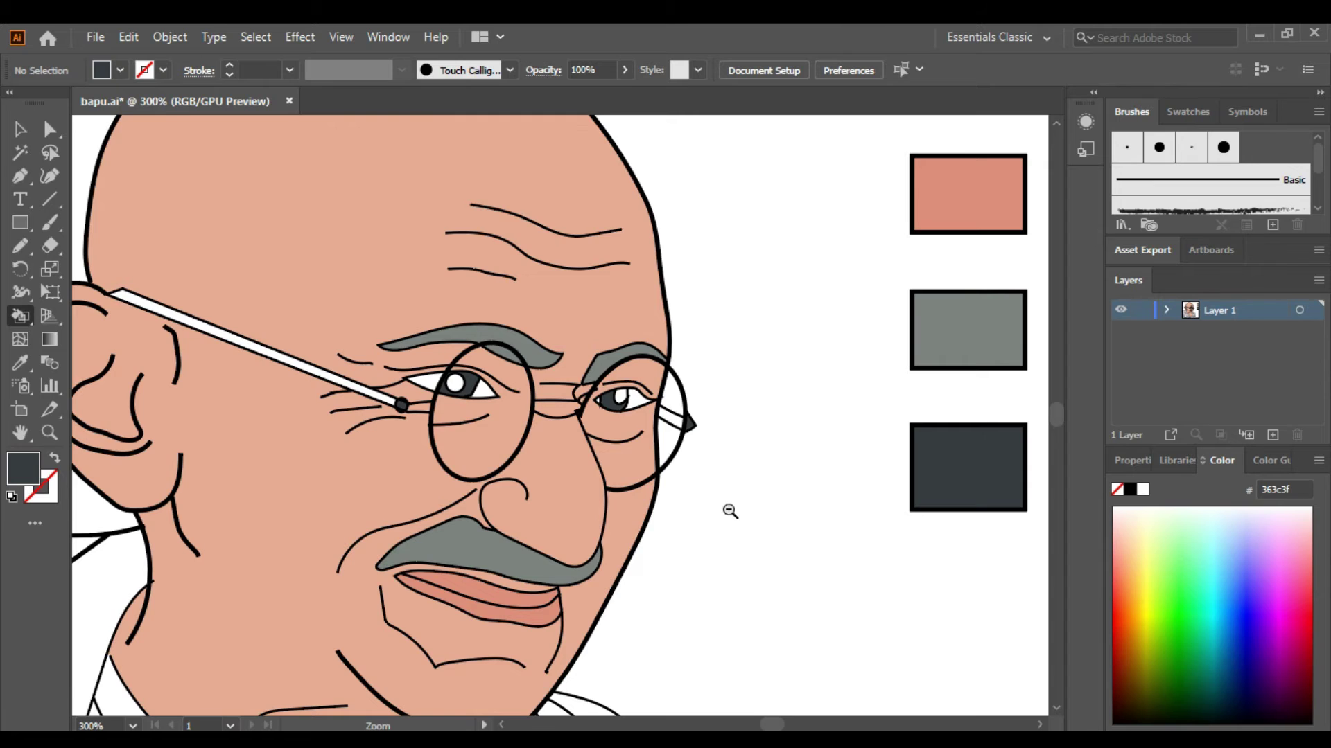
pyautogui.keyDown('alt'); pyautogui.click(730, 510); pyautogui.keyUp('alt')
pyautogui.keyDown('alt'); pyautogui.click(728, 511); pyautogui.keyUp('alt')
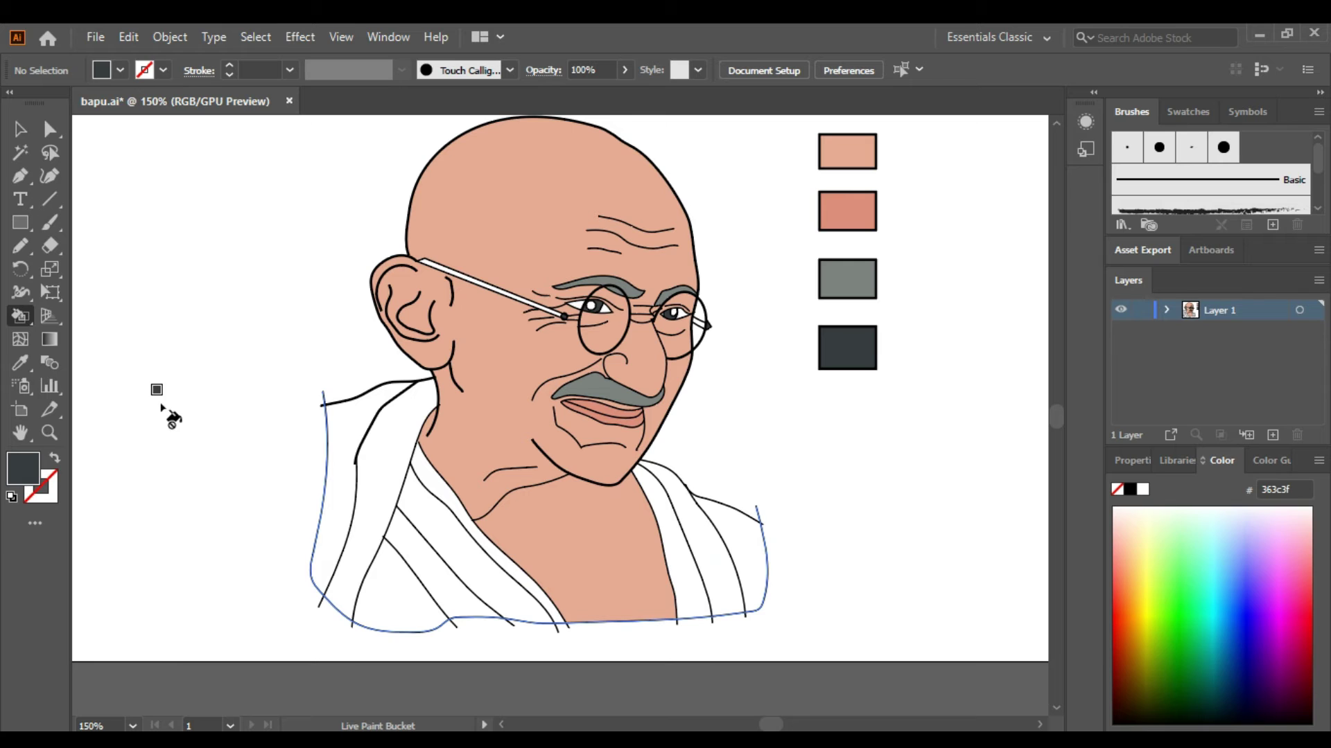
pyautogui.press('Left')
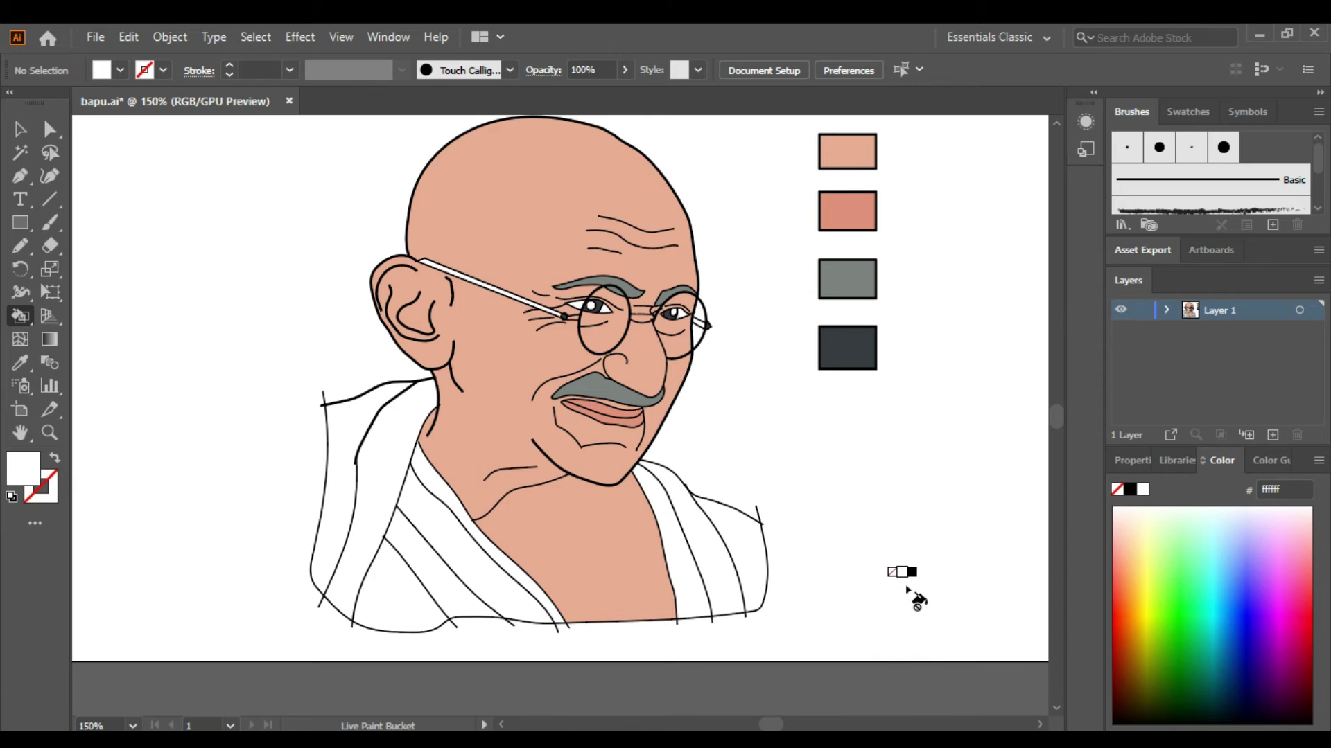
pyautogui.click(493, 293)
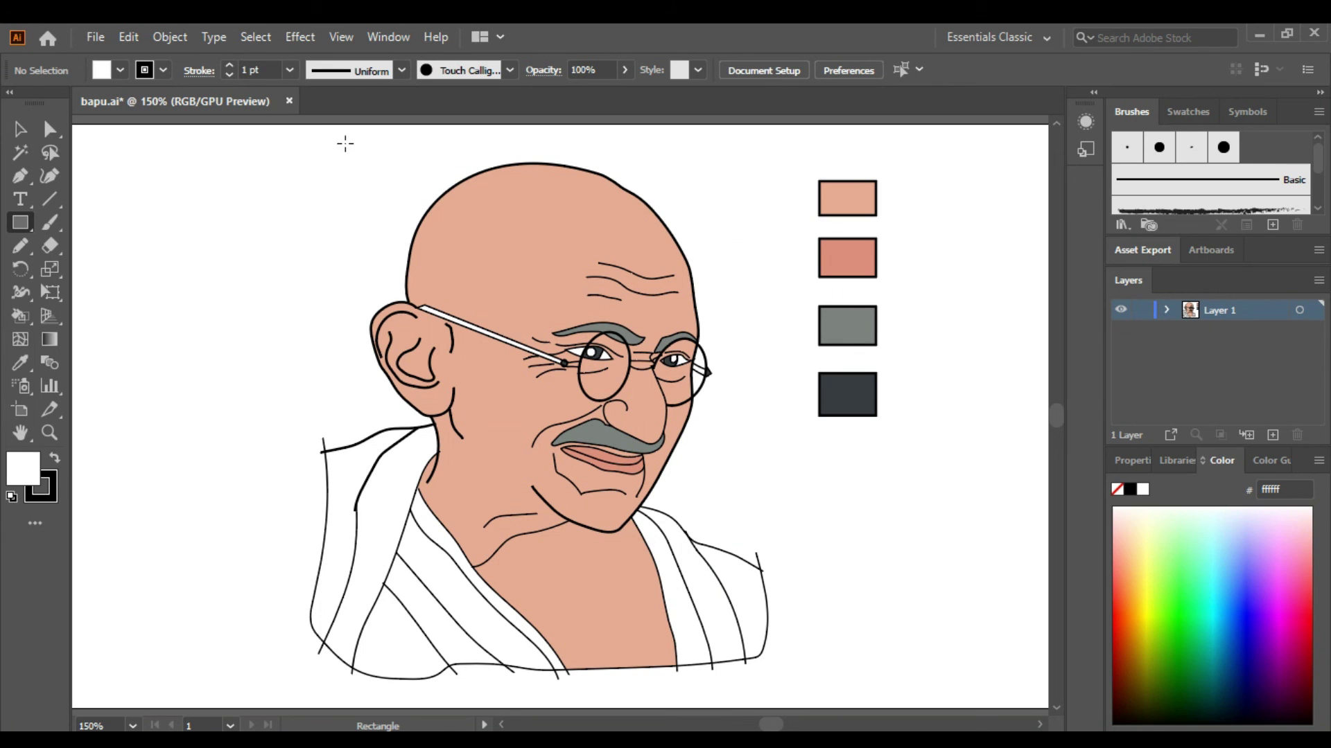
# Step: Draw a rectangular frame around the portrait, leaving out the swatches, and use it as a clipping mask for all the artwork
pyautogui.moveTo(775, 639); pyautogui.dragTo(746, 645)
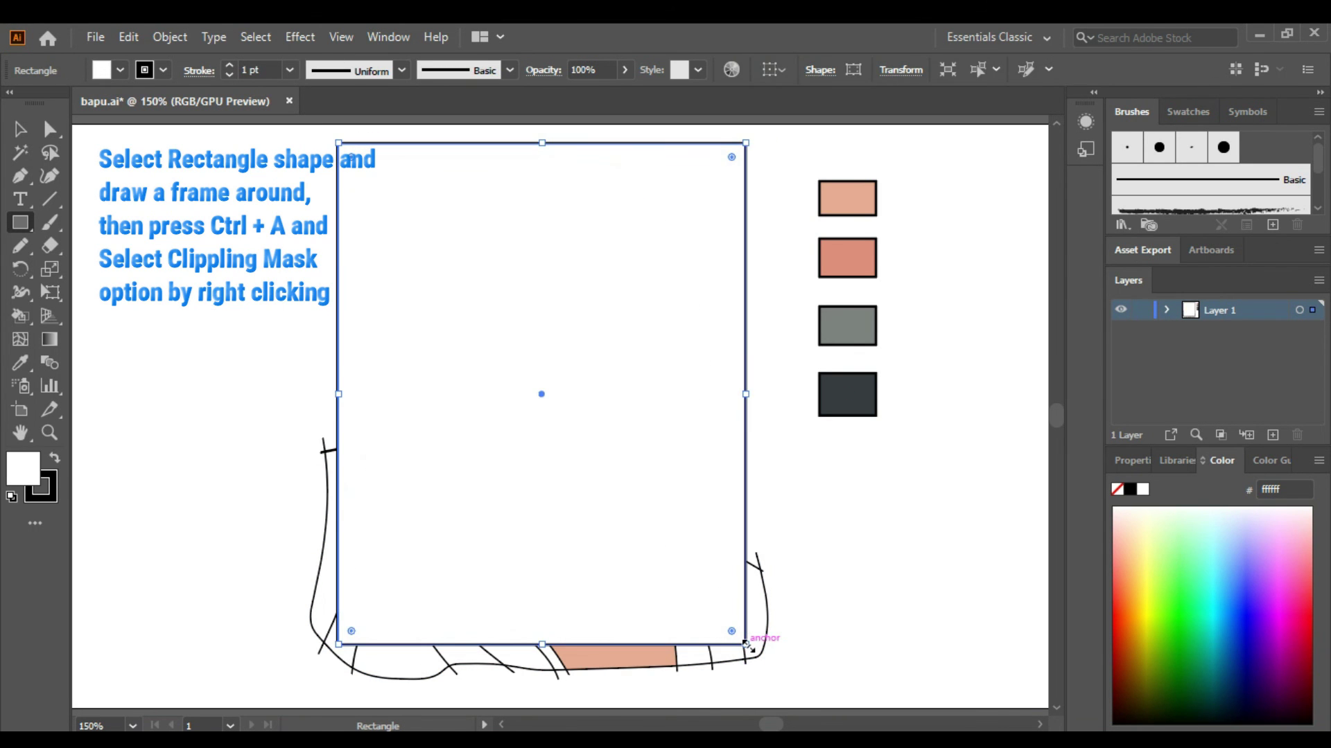
pyautogui.hotkey('ctrl', 'a')
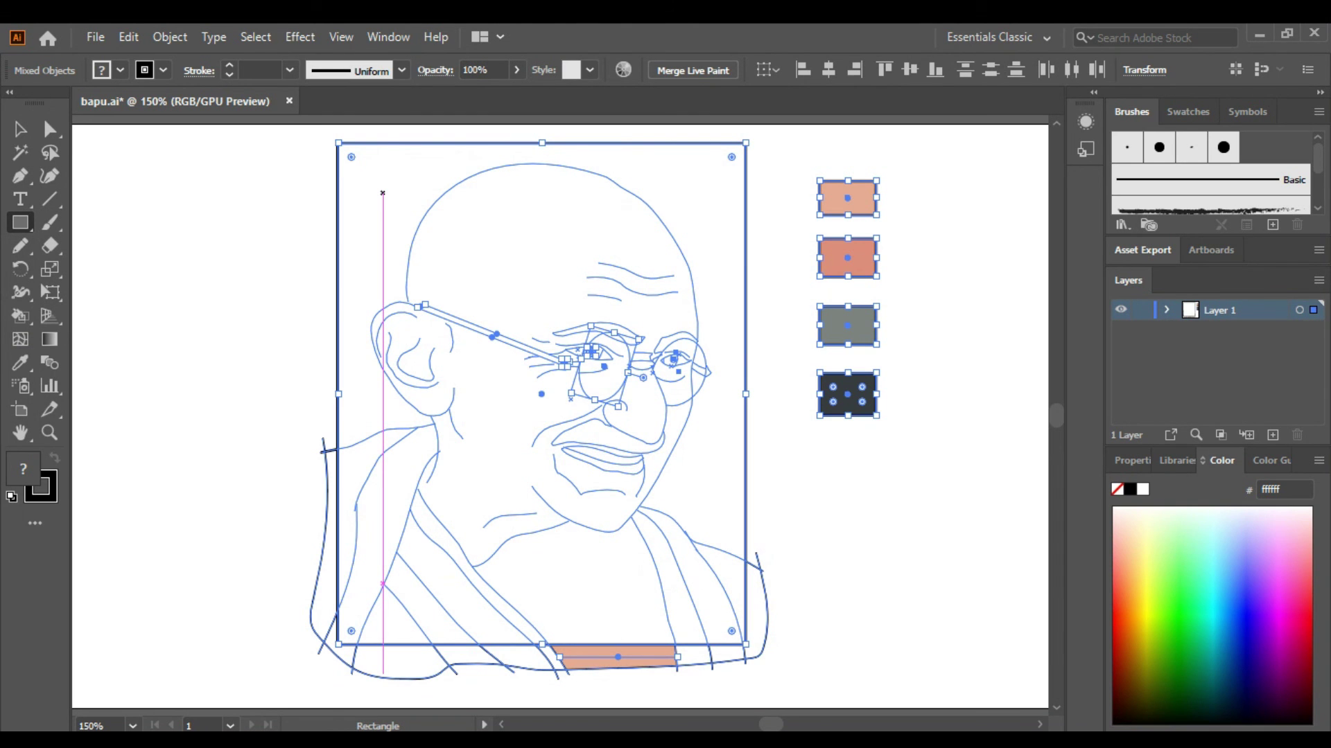
pyautogui.hotkey('ctrl', '7')
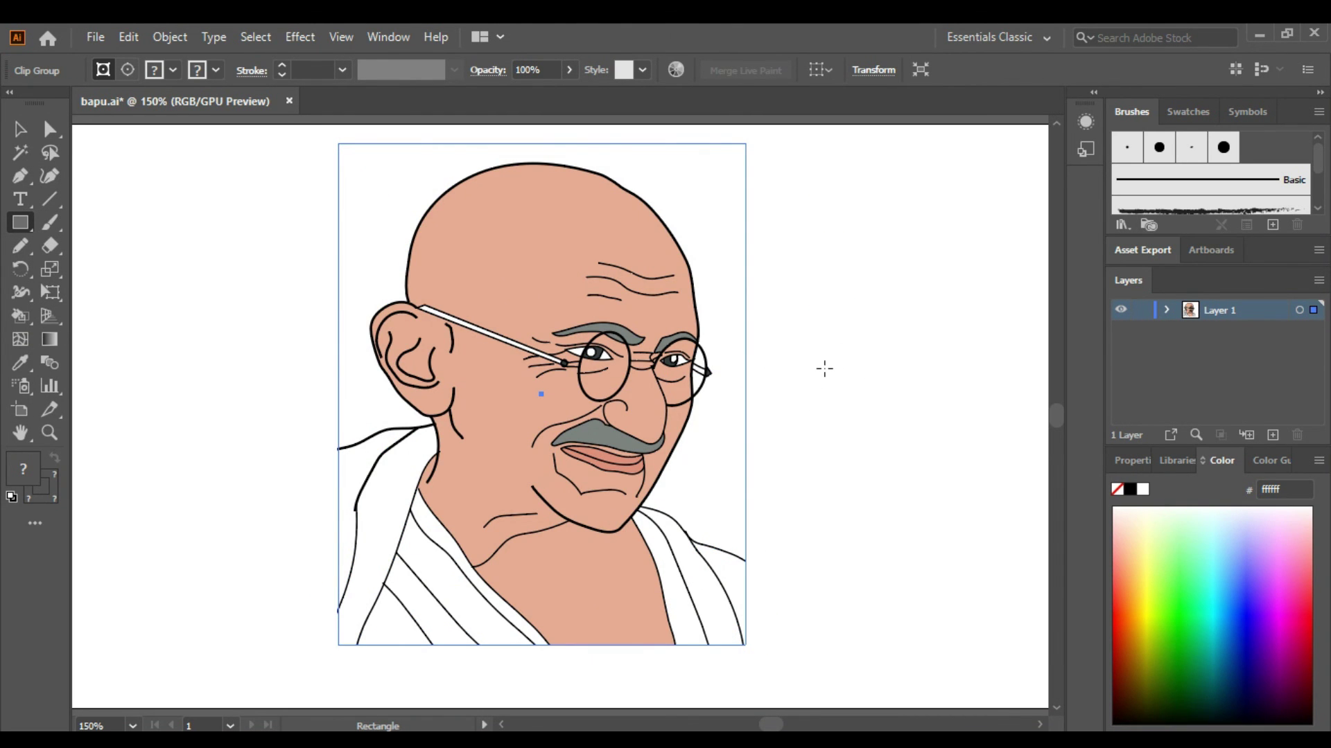
# Step: Move the clipped portrait off the artboard onto the empty grey canvas below it
pyautogui.click(20, 128)
pyautogui.moveTo(428, 215); pyautogui.dragTo(561, 401)
pyautogui.scroll(-5, 452, 280)
pyautogui.scroll(-10, 589, 305)
pyautogui.scroll(-3, 577, 359)
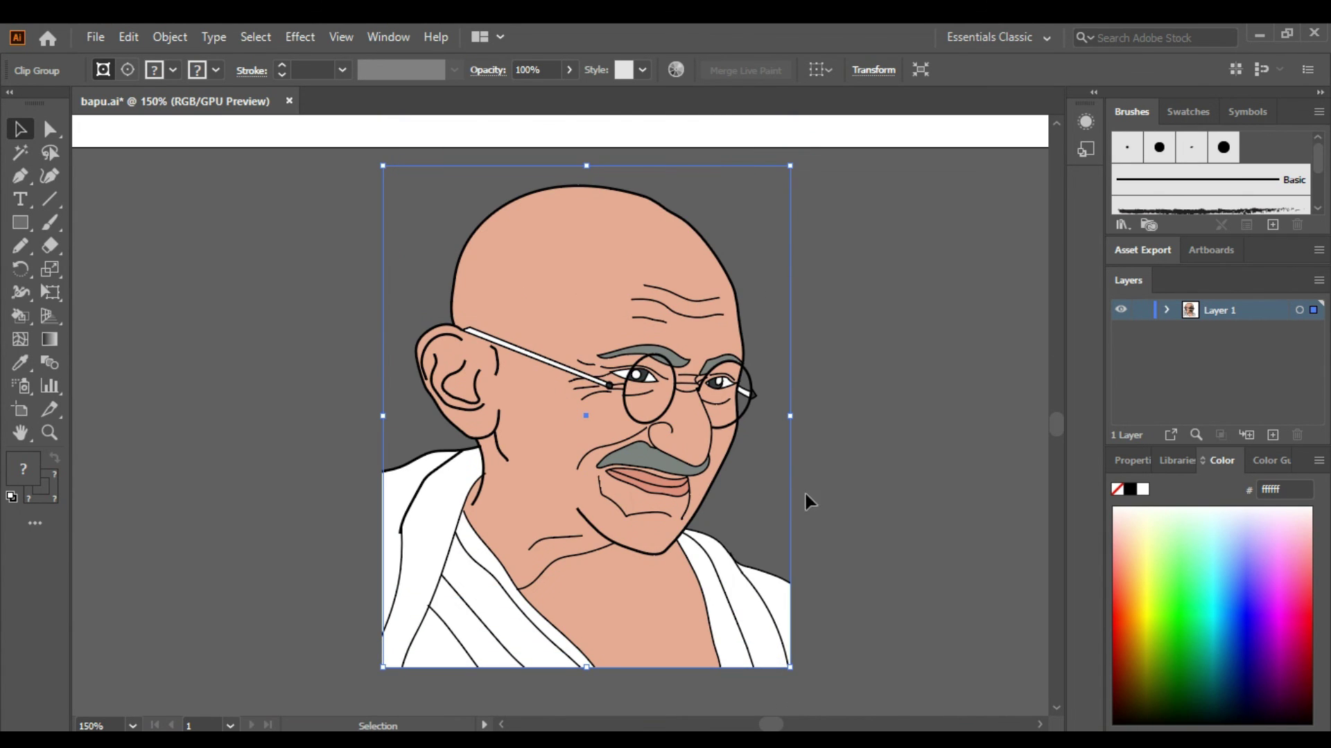